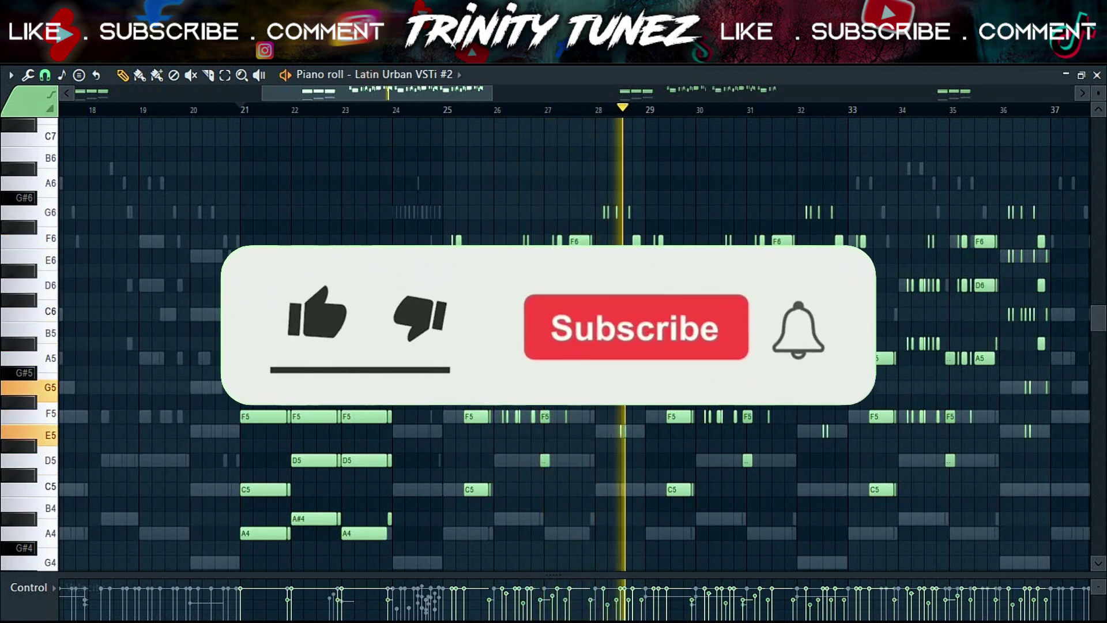
# Stop playback and close the Latin Urban VSTi #2 notes, and play the Latin Urban VSTi #3 part from bar 9.
pyautogui.press('space')
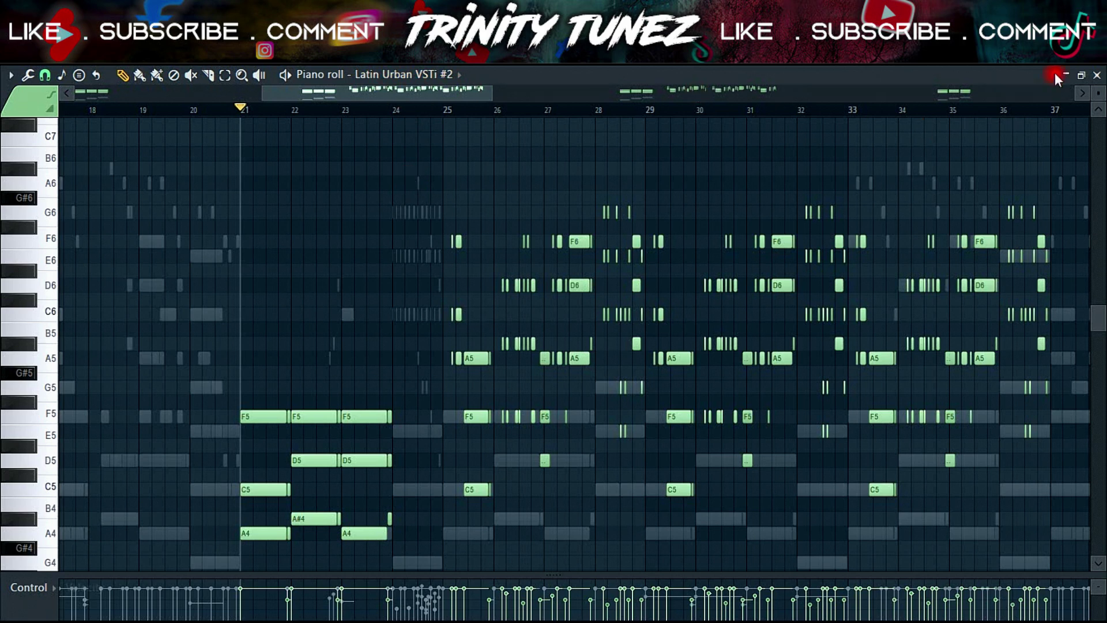
pyautogui.click(1098, 77)
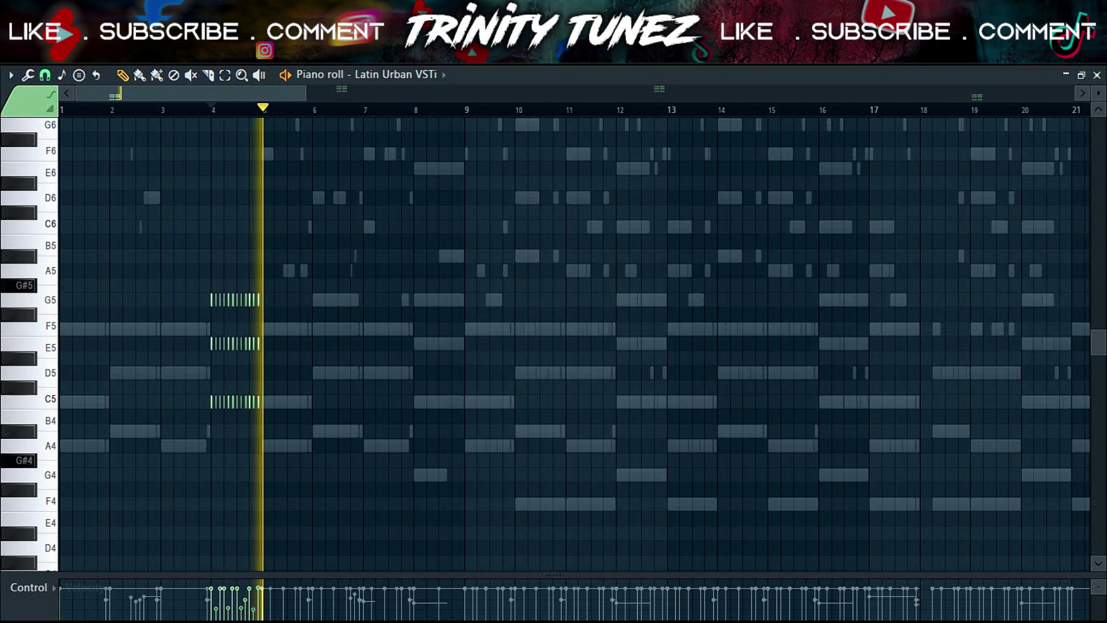
pyautogui.click(464, 110)
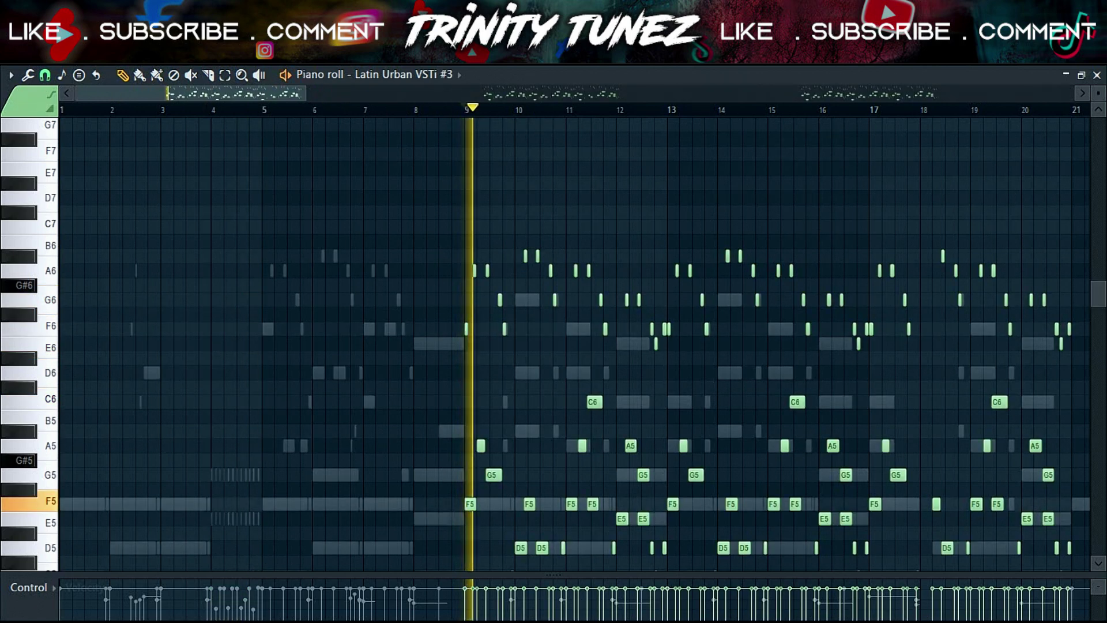
pyautogui.scroll(-2, 588, 230)
pyautogui.scroll(-1, 590, 229)
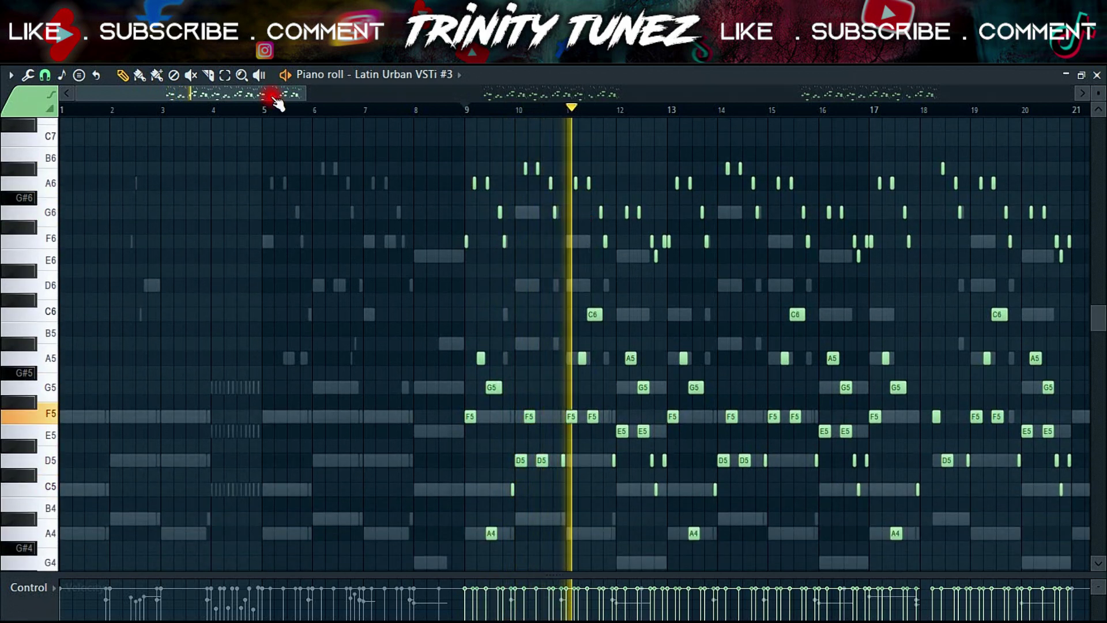
pyautogui.moveTo(303, 95); pyautogui.dragTo(318, 98)
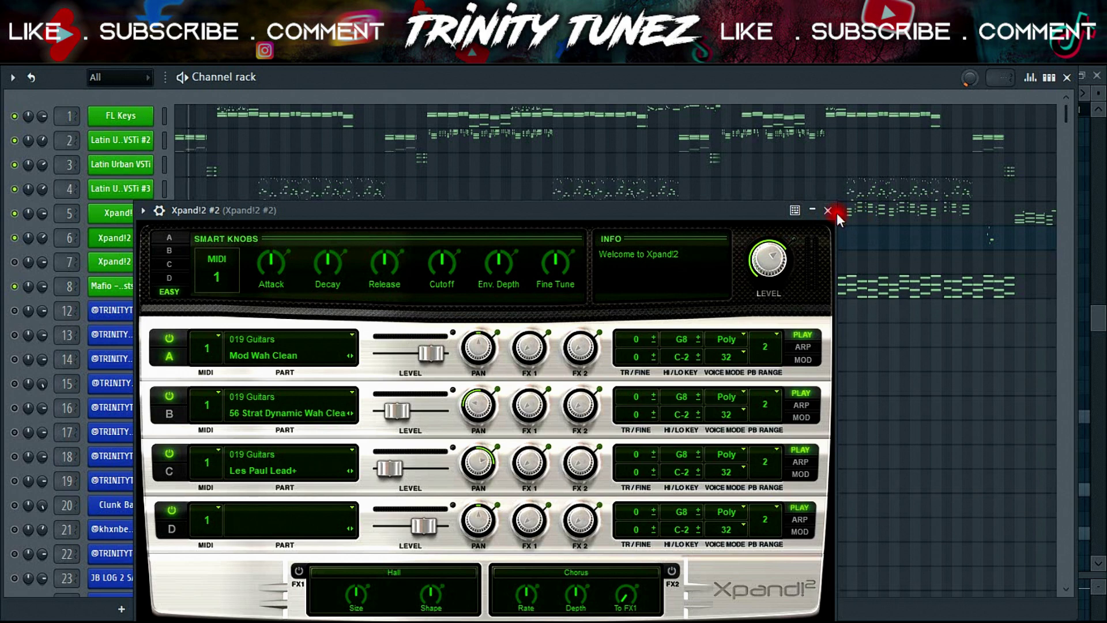
# Close the Xpand!2 #2 instrument window and play its short phrases in the piano roll, including the one after bar 6.
pyautogui.click(827, 210)
pyautogui.click(262, 243)
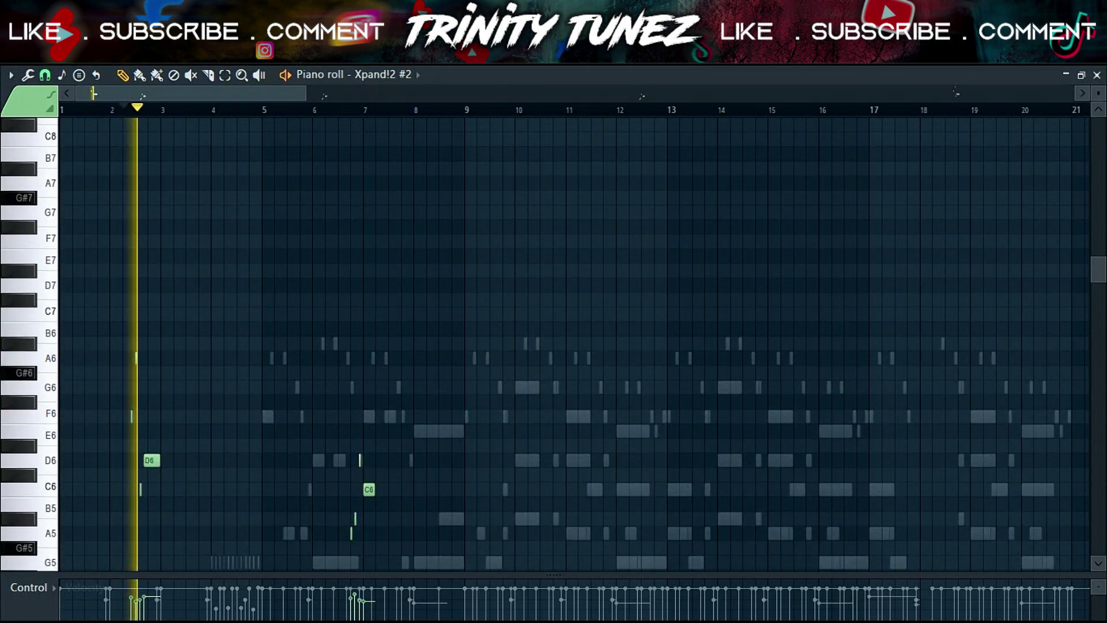
pyautogui.click(333, 107)
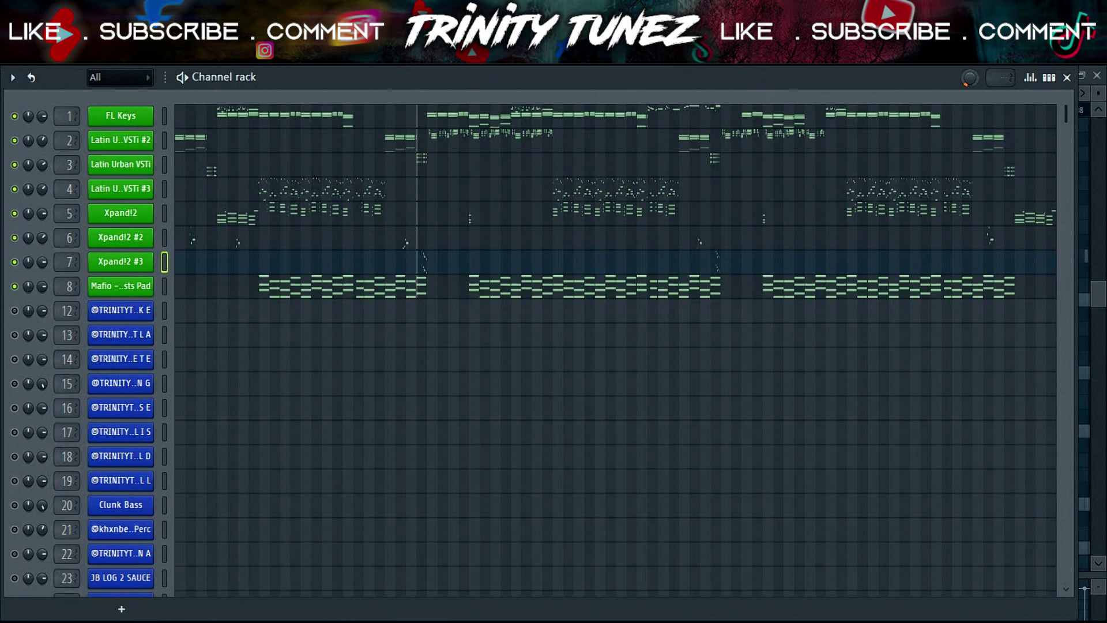
# Show the AFRIKA-808-KHELEKE notes in the piano roll and play them from bar 9, viewing the low notes too.
pyautogui.press('F6')
pyautogui.press('F7')
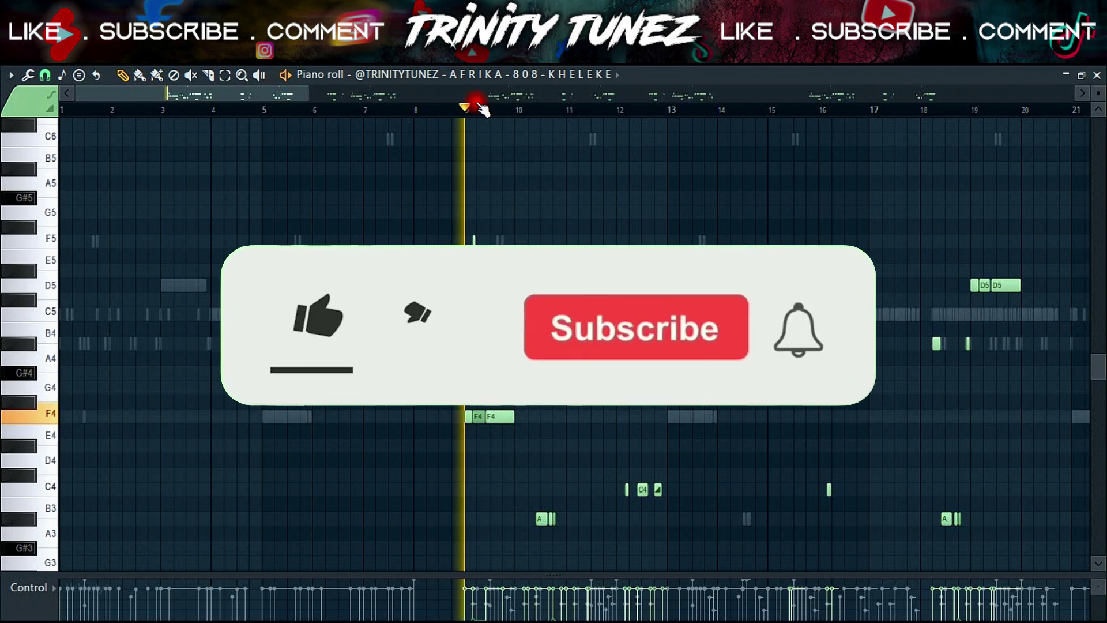
pyautogui.press('space')
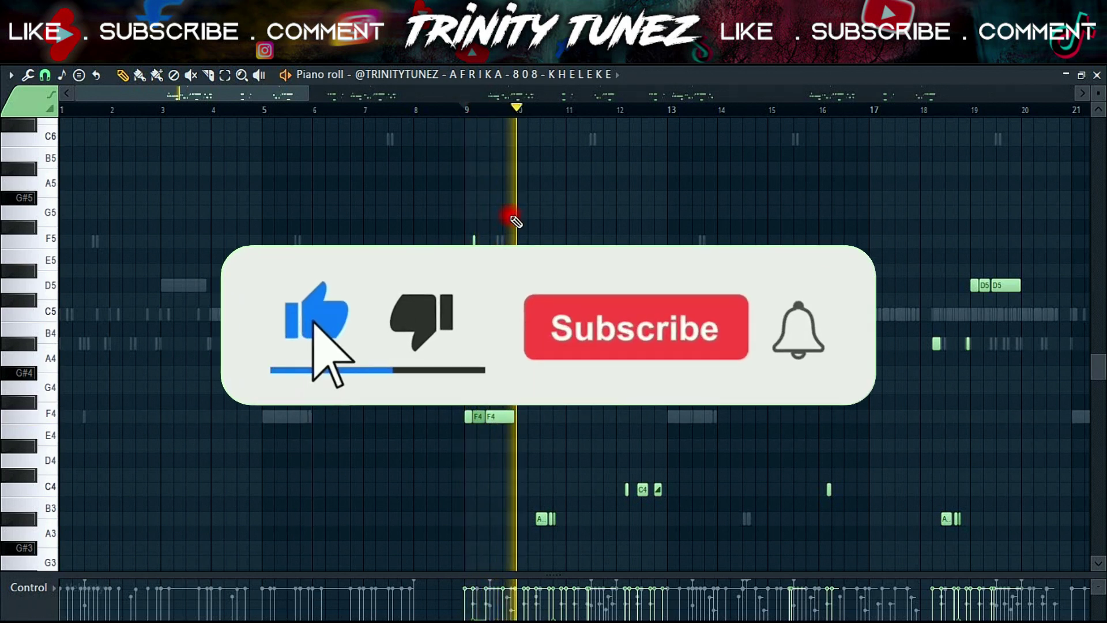
pyautogui.scroll(1, 512, 216)
pyautogui.scroll(-2, 515, 221)
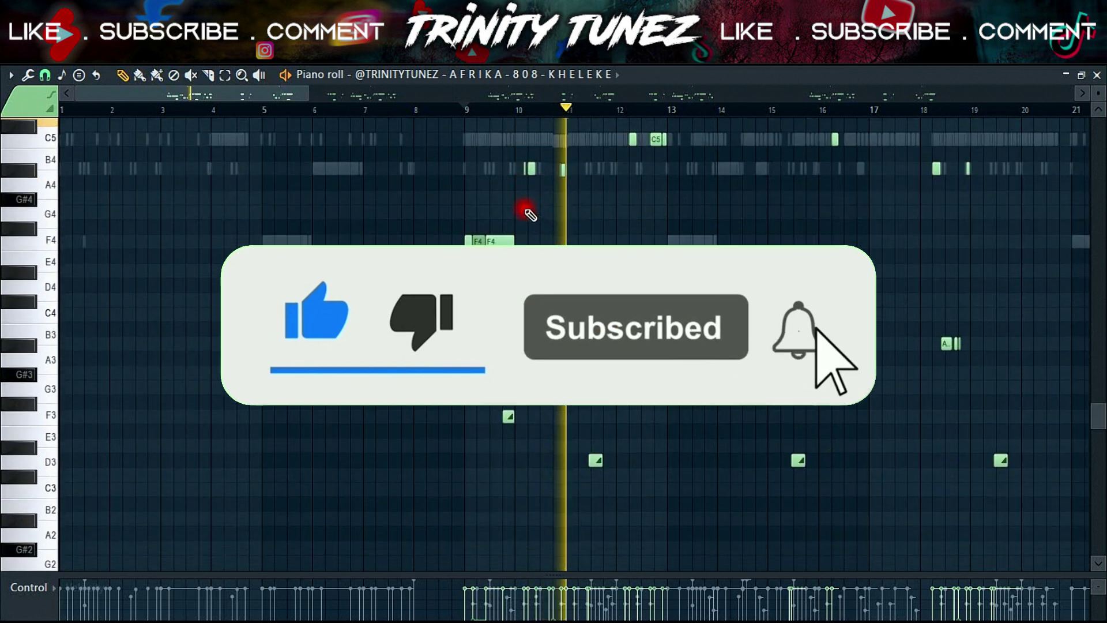
pyautogui.moveTo(1098, 94); pyautogui.dragTo(1096, 93)
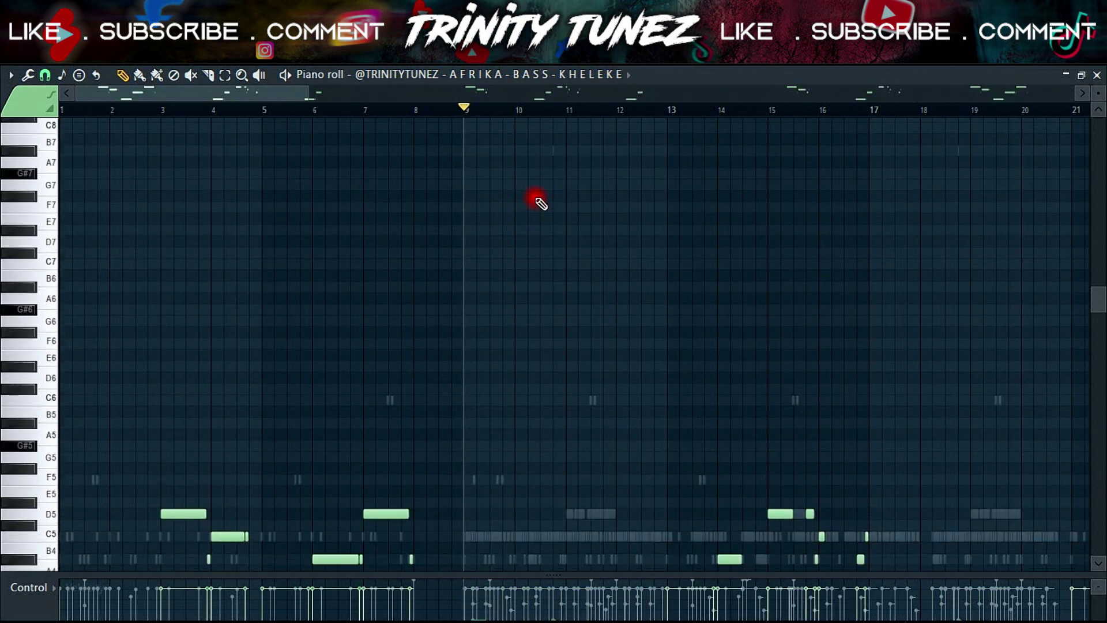
# Play the AFRIKA-BASS-KHELEKE part in the piano roll from bar 13 and review its notes.
pyautogui.scroll(-1, 605, 156)
pyautogui.scroll(-3, 577, 346)
pyautogui.press('space')
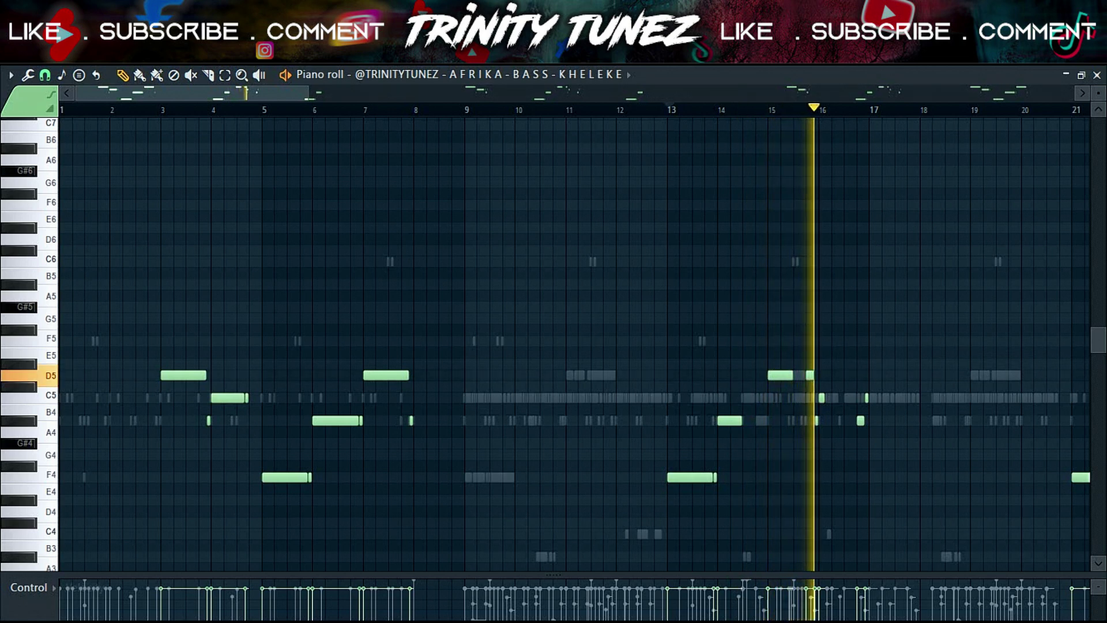
pyautogui.scroll(3, 577, 346)
pyautogui.click(809, 139)
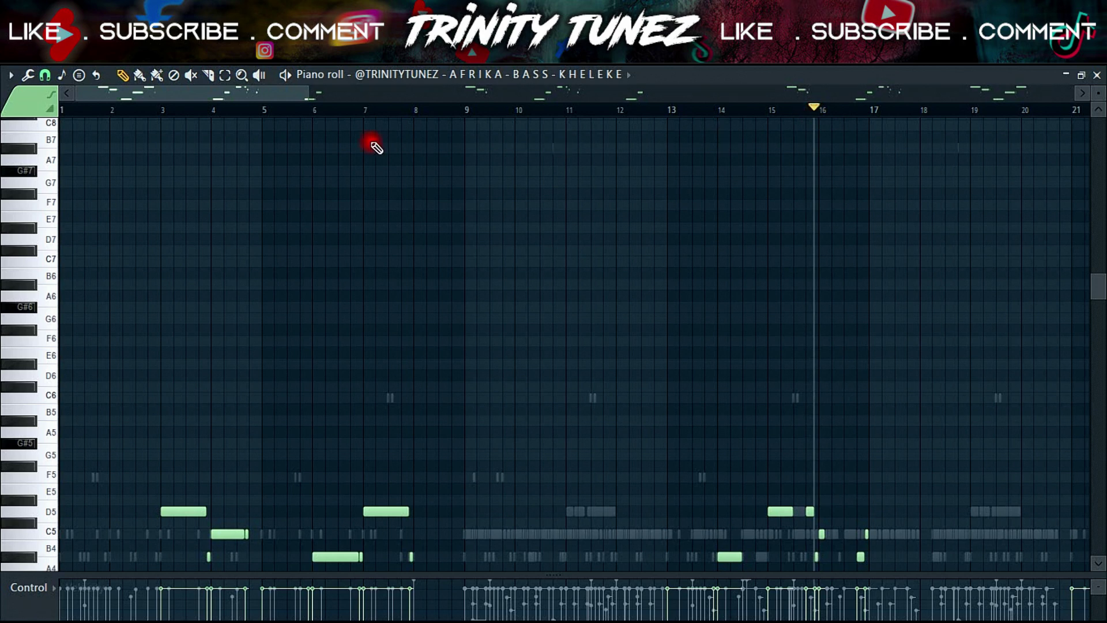
pyautogui.press('space')
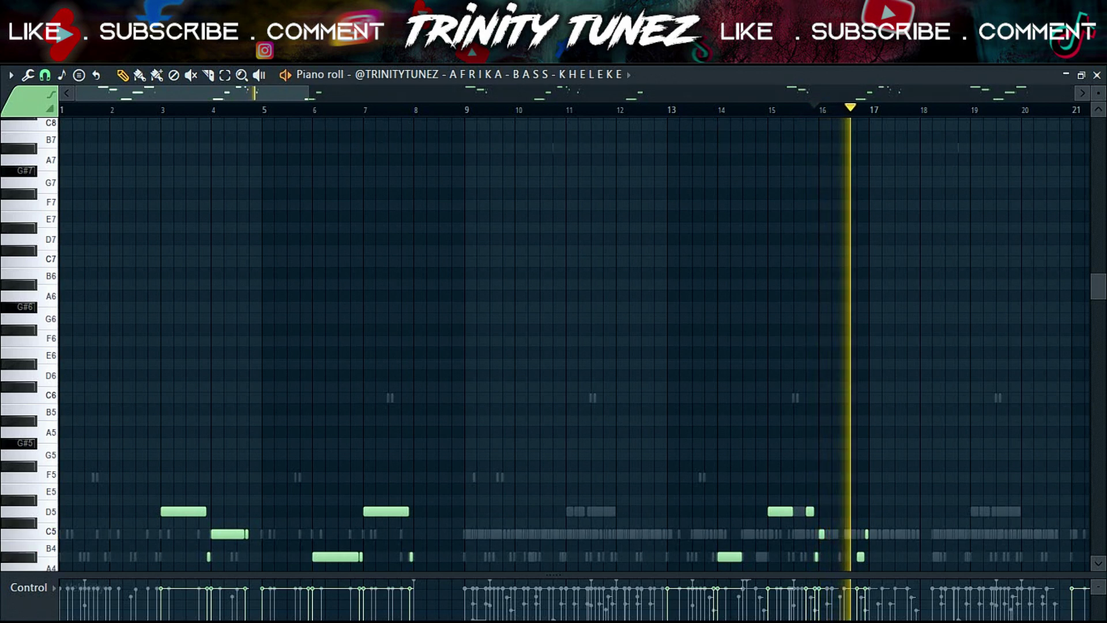
# Open the Log Drum channel's notes from the channel rack and play the pattern between bars 29 and 35.
pyautogui.press('F6')
pyautogui.click(462, 178)
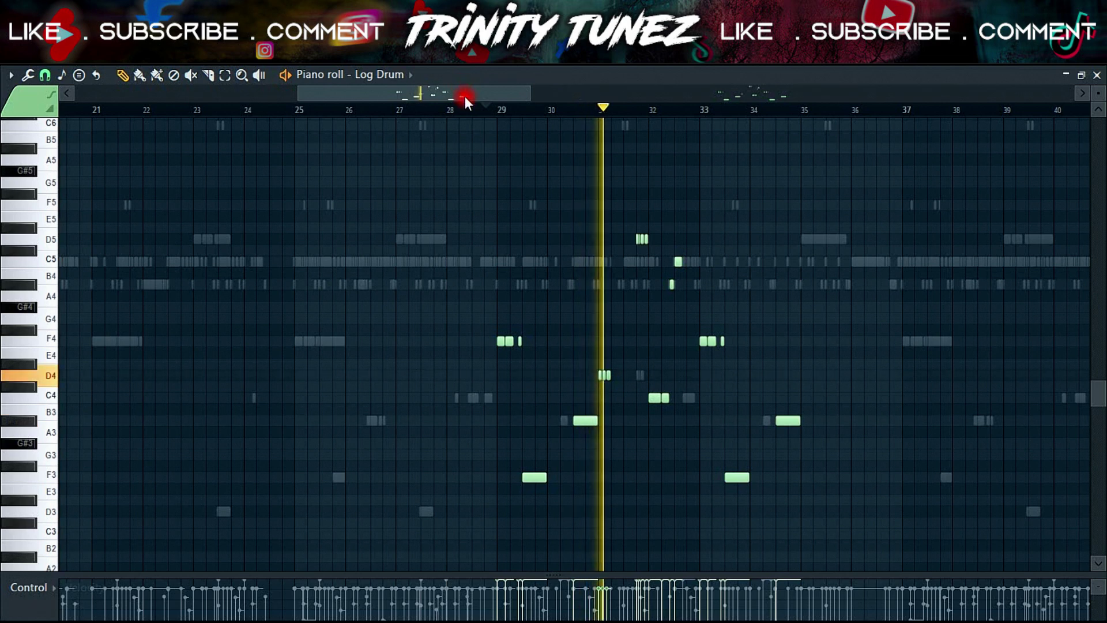
pyautogui.moveTo(466, 97); pyautogui.dragTo(483, 97)
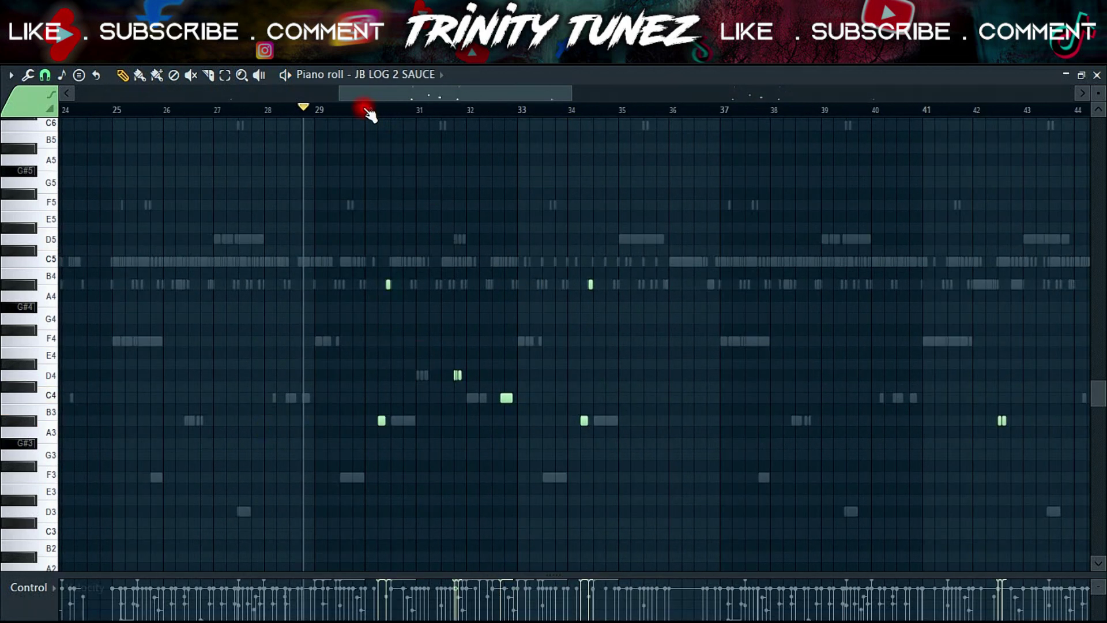
# Play the JB LOG 2 SAUCE part before bar 29 and the AFRIKA-SNARE-STUNNA part from bar 30.
pyautogui.press('space')
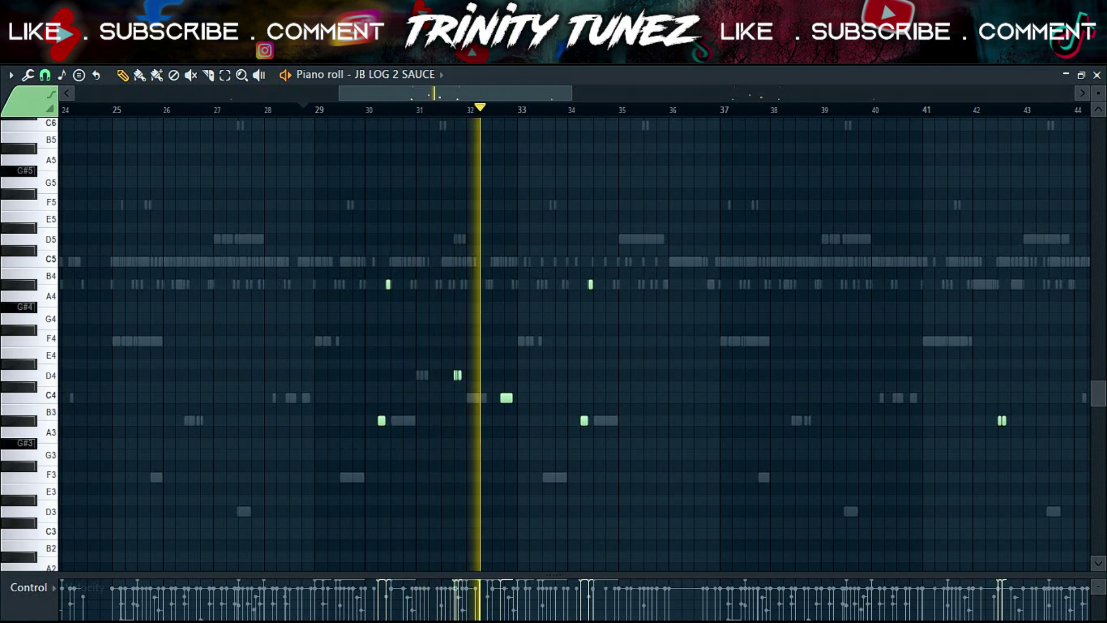
pyautogui.click(362, 110)
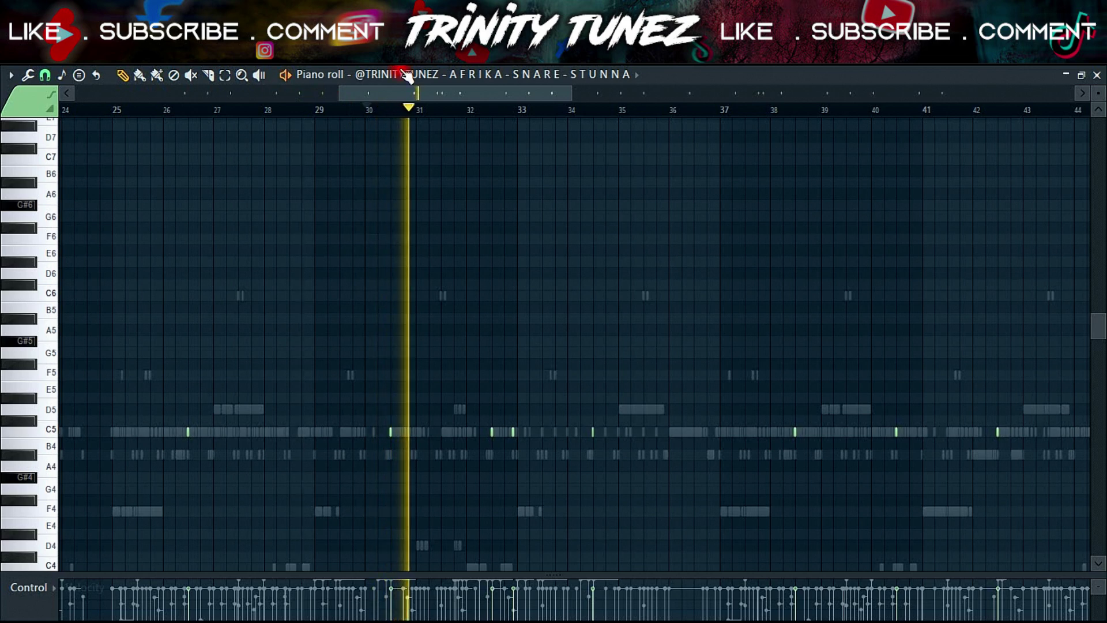
pyautogui.moveTo(432, 93); pyautogui.dragTo(328, 102)
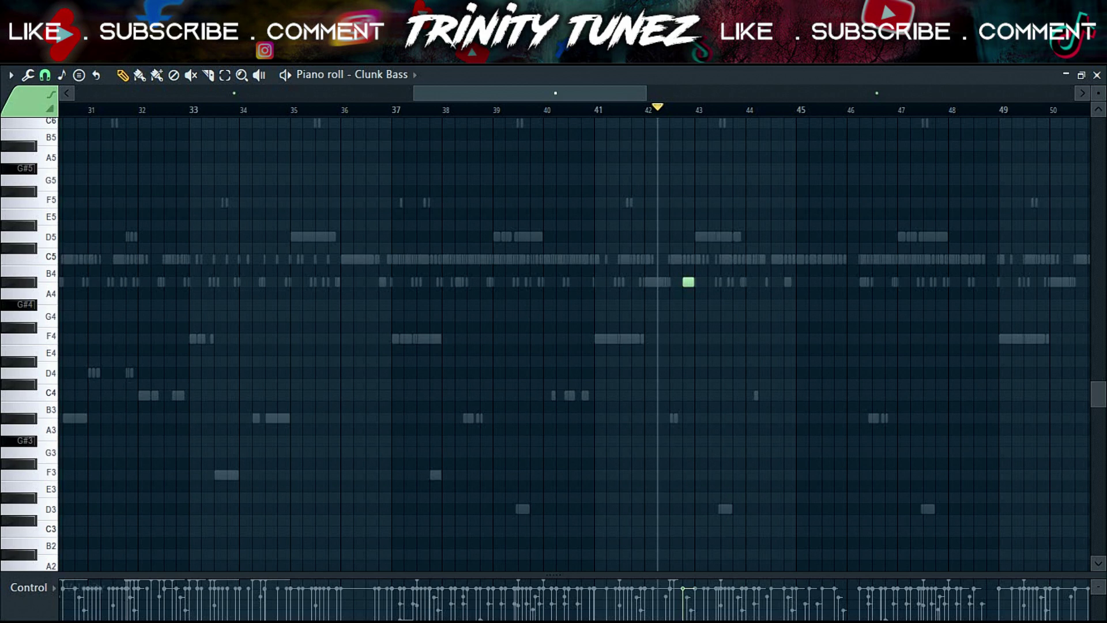
# Play the Clunk Bass note near bar 42 and the AFRIKA-HI HAT-DRILL pattern from just before bar 9.
pyautogui.press('space')
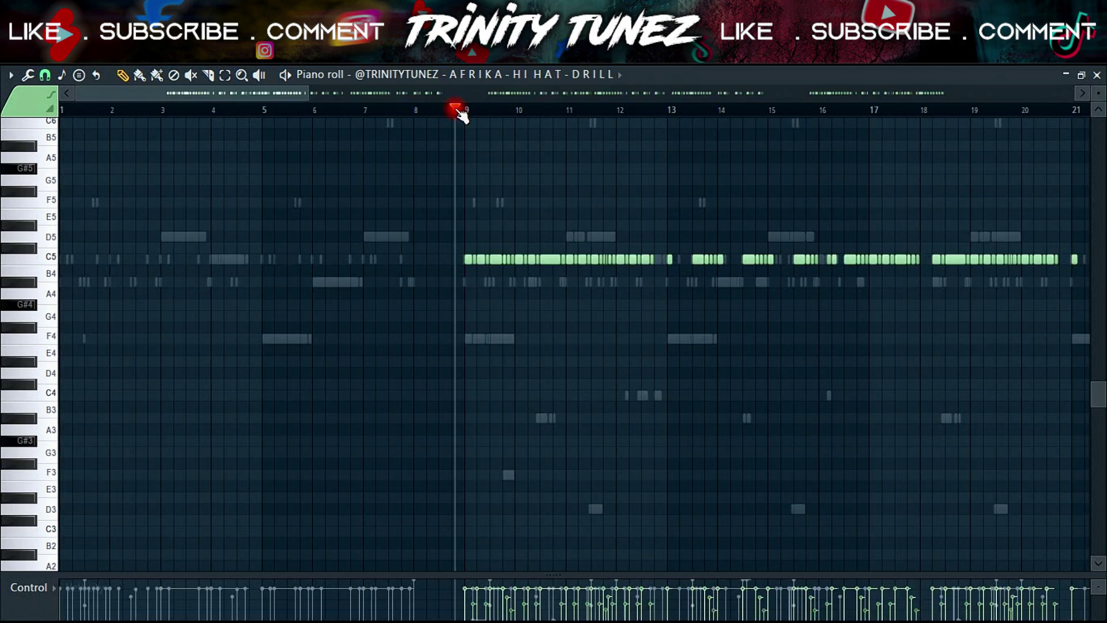
pyautogui.press('space')
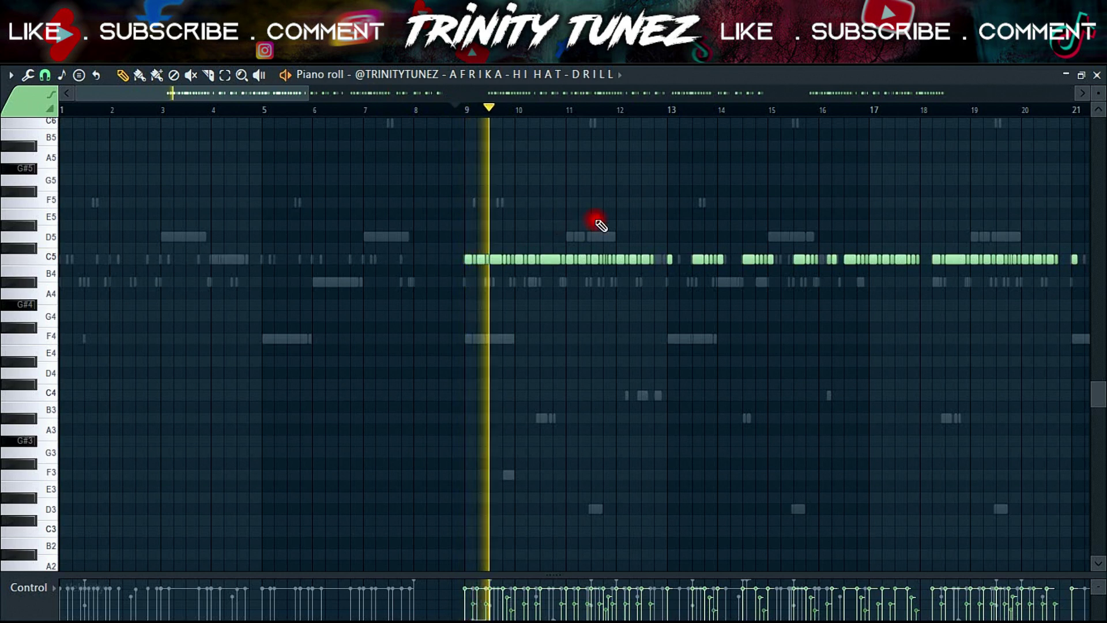
pyautogui.scroll(4, 600, 225)
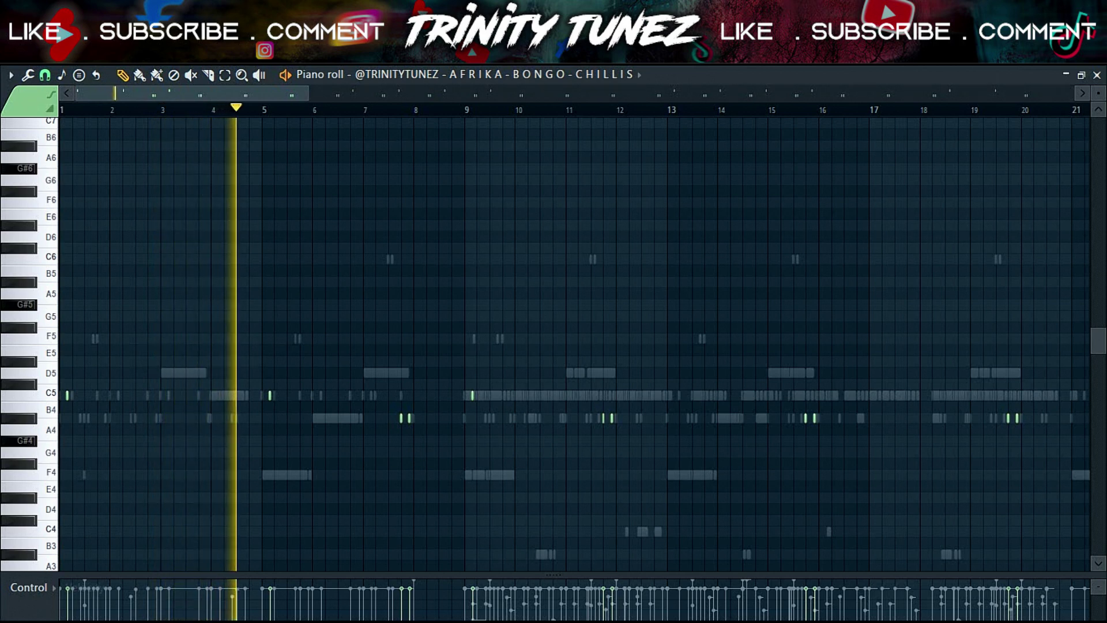
# Stop the AFRIKA-BONGO-CHILLIS part and play the AFRIKA-SNARE-OMPATLANG and AFRIKA-KICK-KHELEKE parts from bar 9.
pyautogui.press('space')
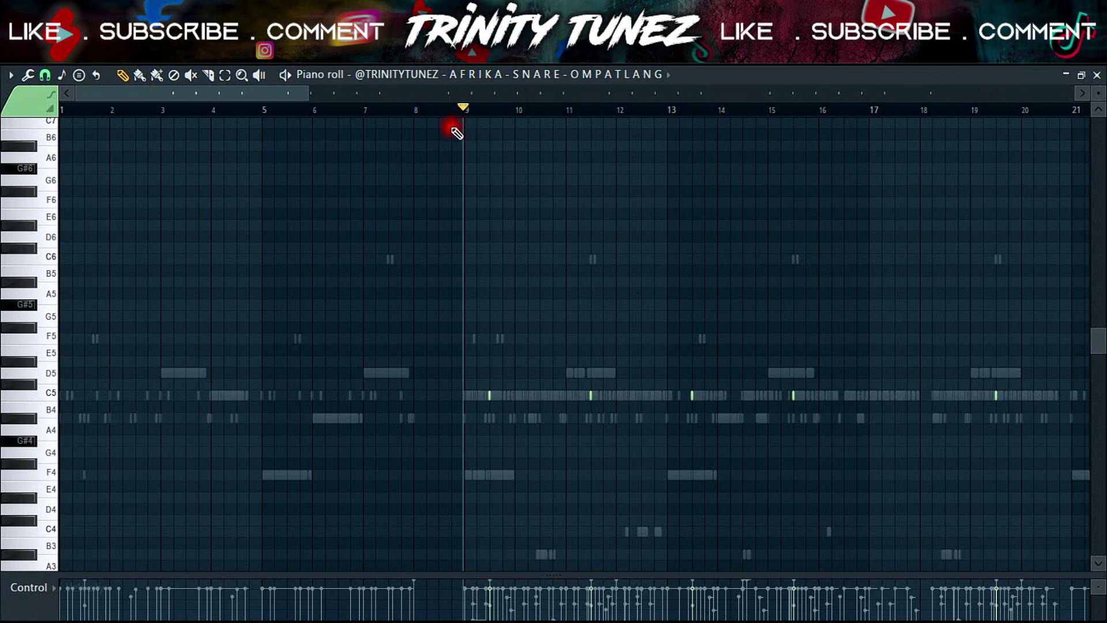
pyautogui.press('space')
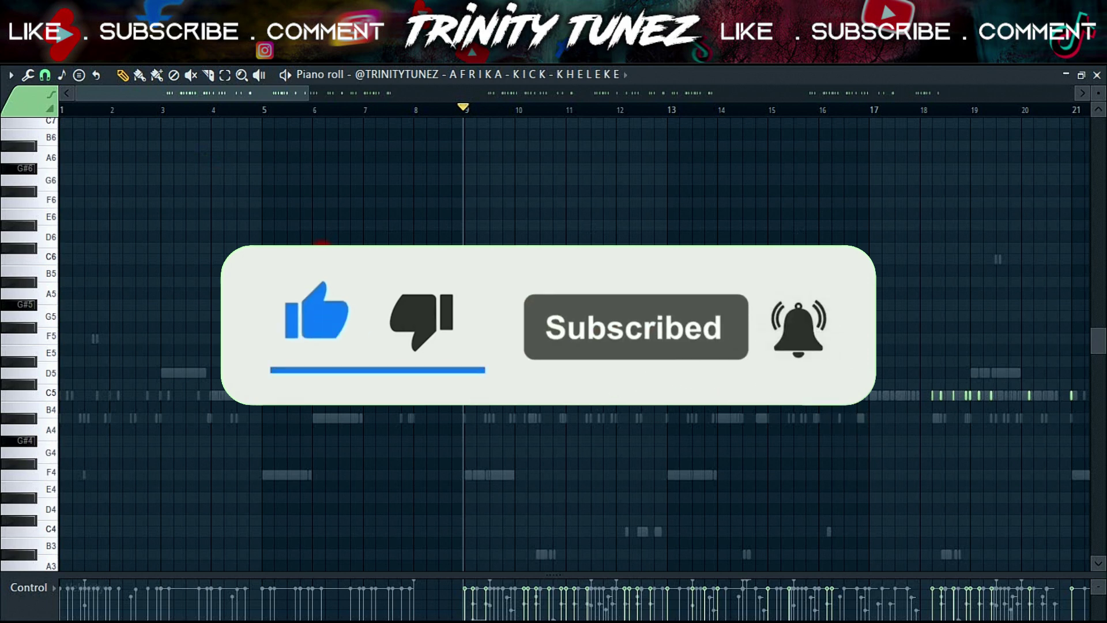
pyautogui.press('space')
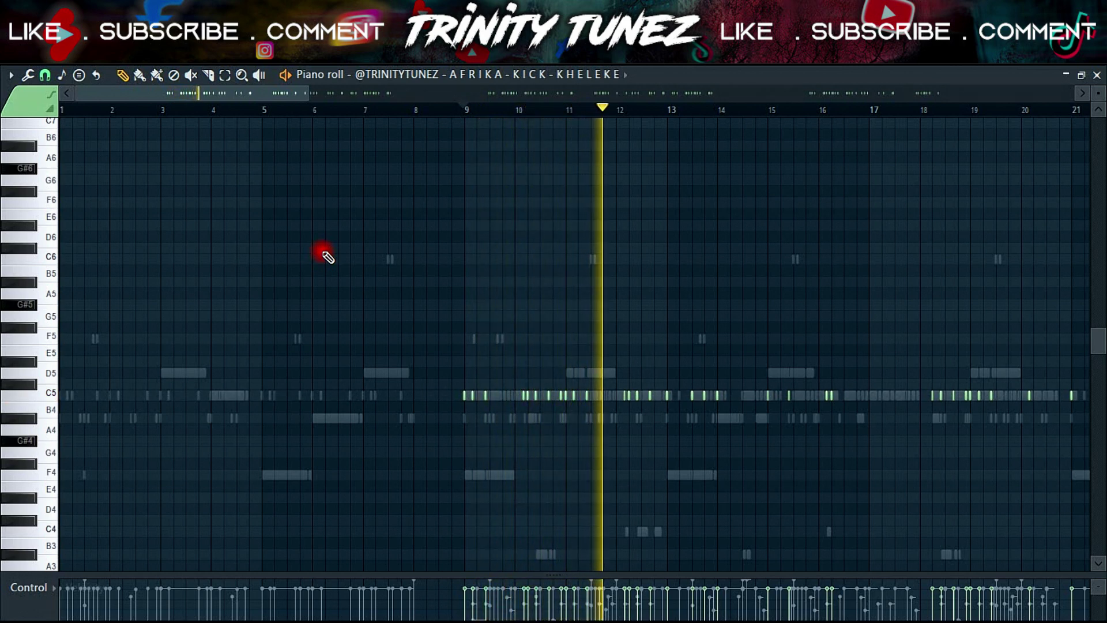
# Turn off channel solo in the channel rack and open the playlist.
pyautogui.press('F6')
pyautogui.rightClick(42, 335)
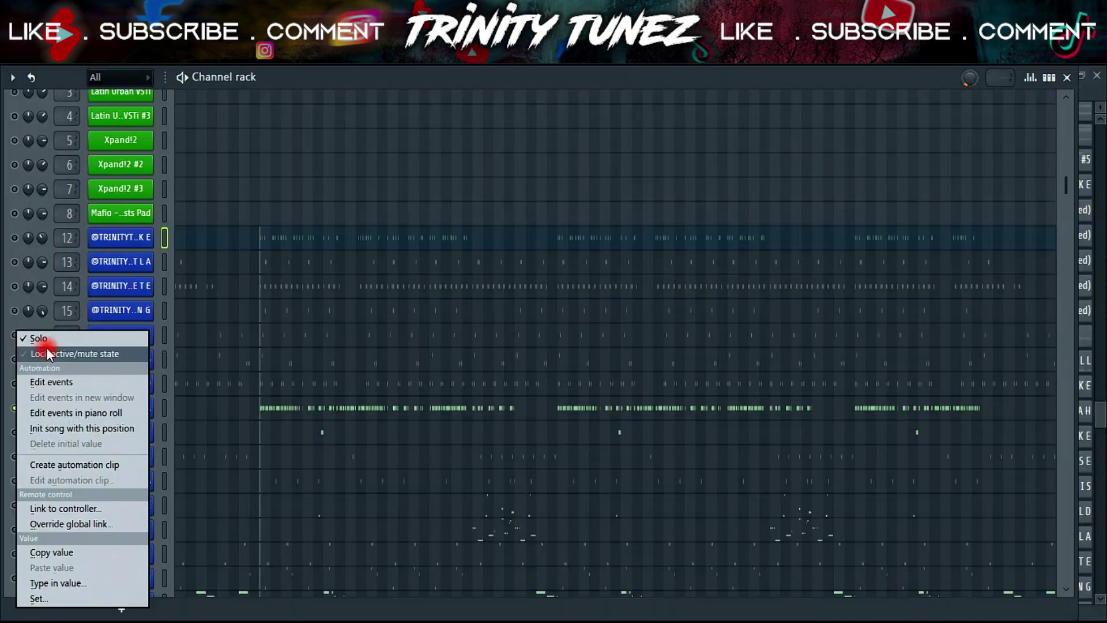
pyautogui.click(44, 341)
pyautogui.press('F5')
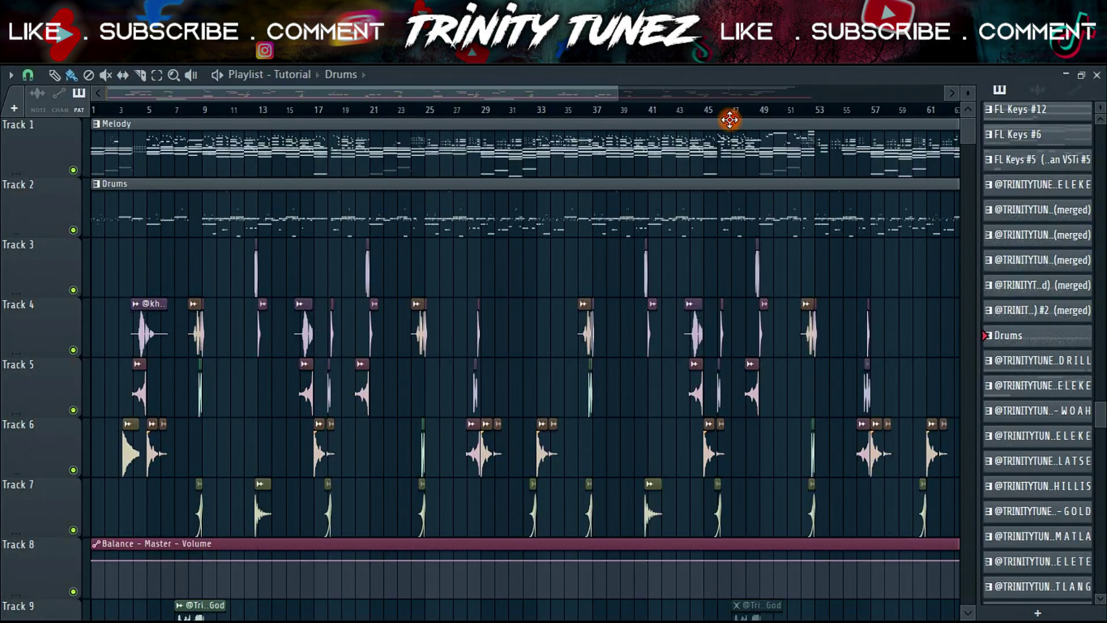
# Inspect the sample settings of the Twinkle Perc Accent and FX Drip audio clips, closing each window.
pyautogui.click(148, 321)
pyautogui.doubleClick(203, 388)
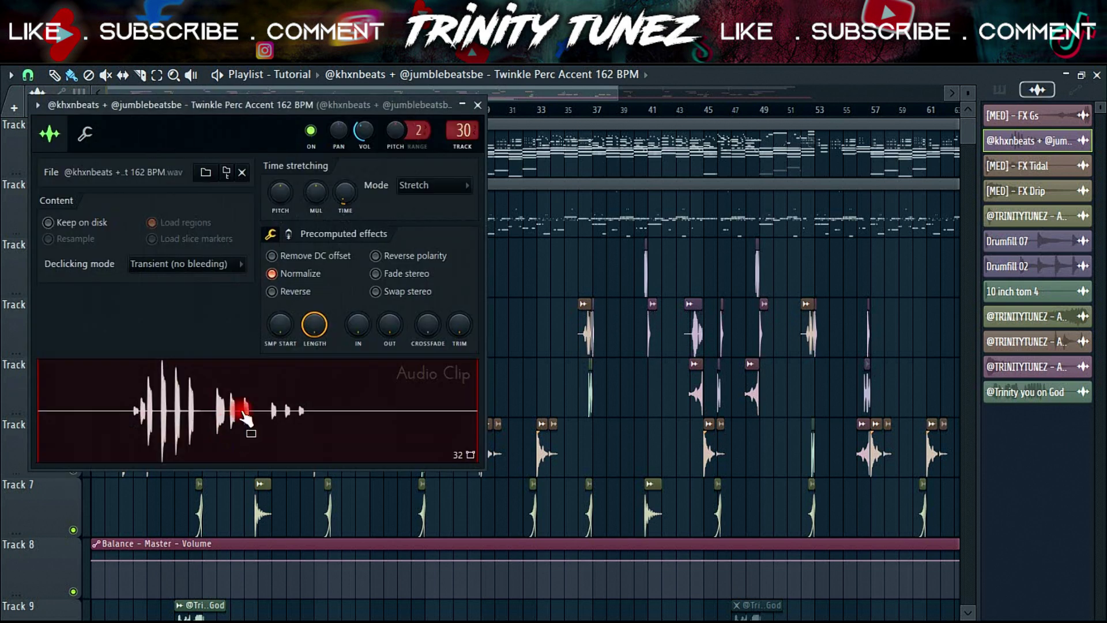
pyautogui.click(396, 114)
pyautogui.click(122, 439)
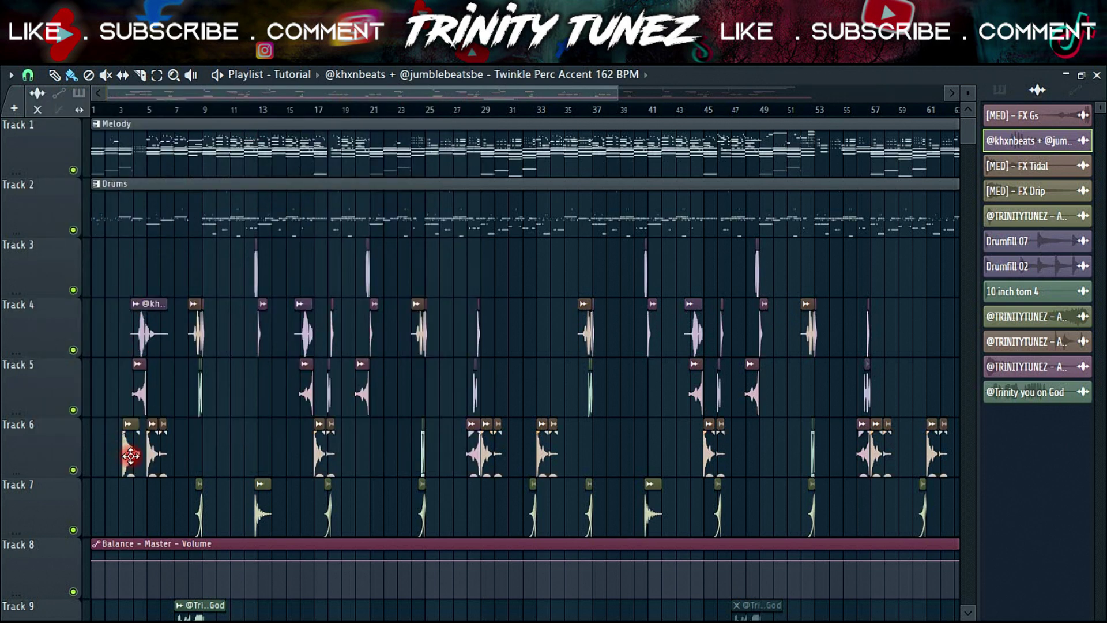
pyautogui.doubleClick(215, 428)
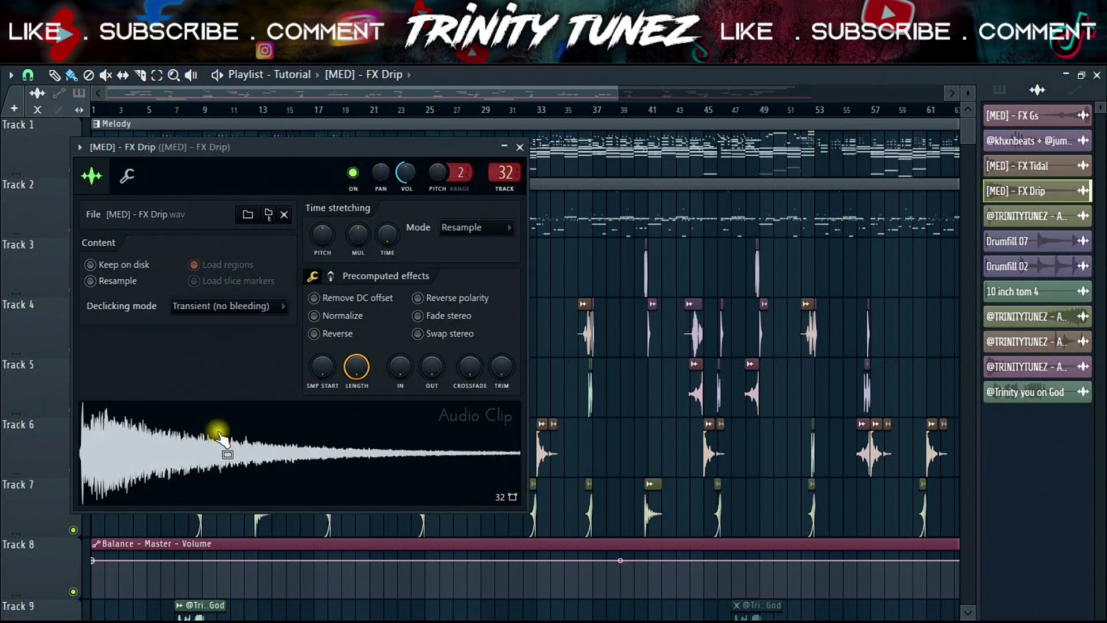
pyautogui.click(519, 148)
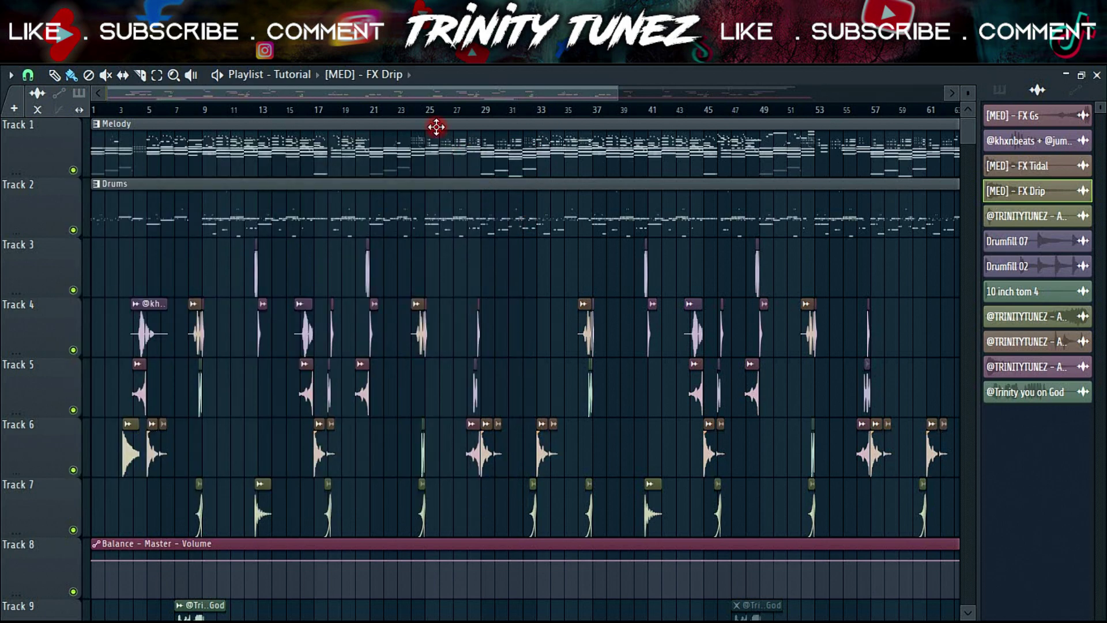
# Switch the playlist from the Tutorial arrangement to the one named Arrangement and look over its pattern tracks from bar 1.
pyautogui.click(295, 74)
pyautogui.click(296, 108)
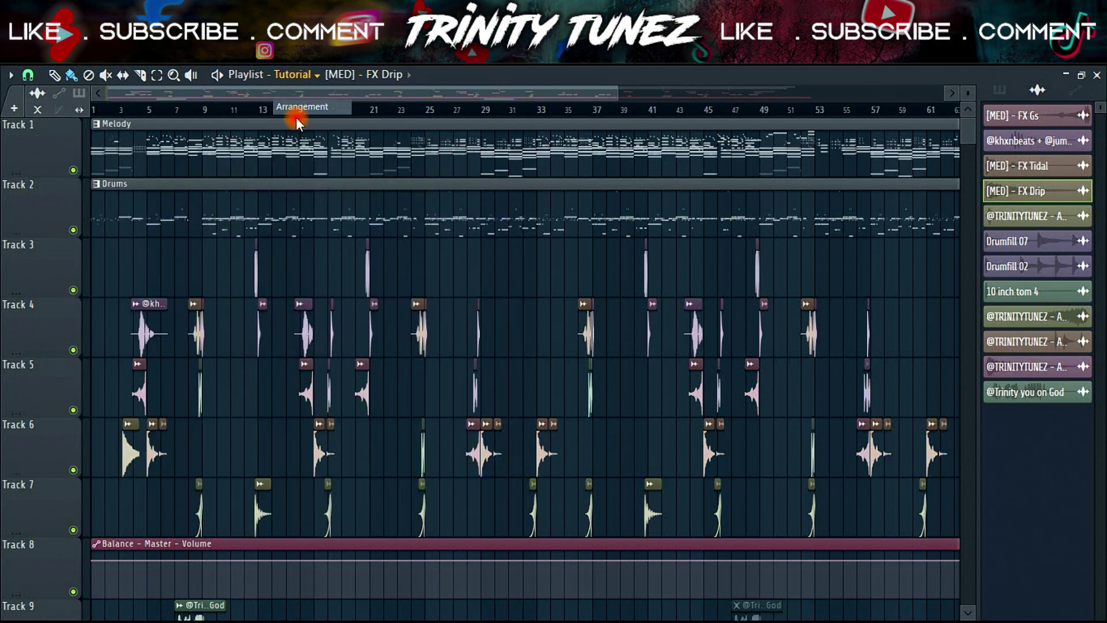
pyautogui.moveTo(378, 92); pyautogui.dragTo(5, 108)
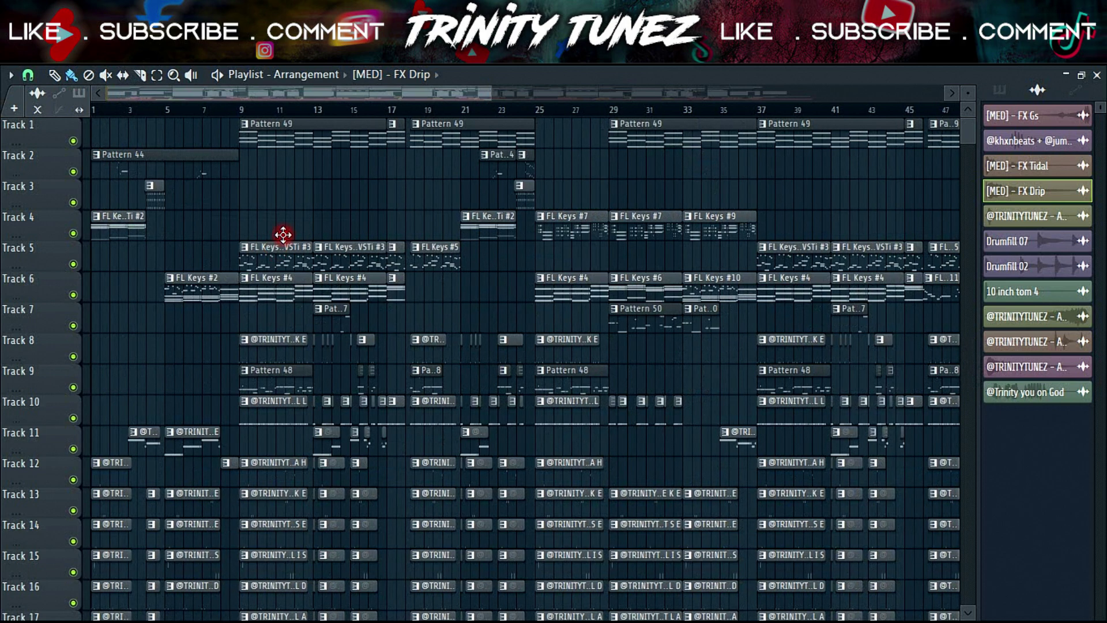
pyautogui.scroll(-5, 276, 249)
pyautogui.scroll(5, 293, 223)
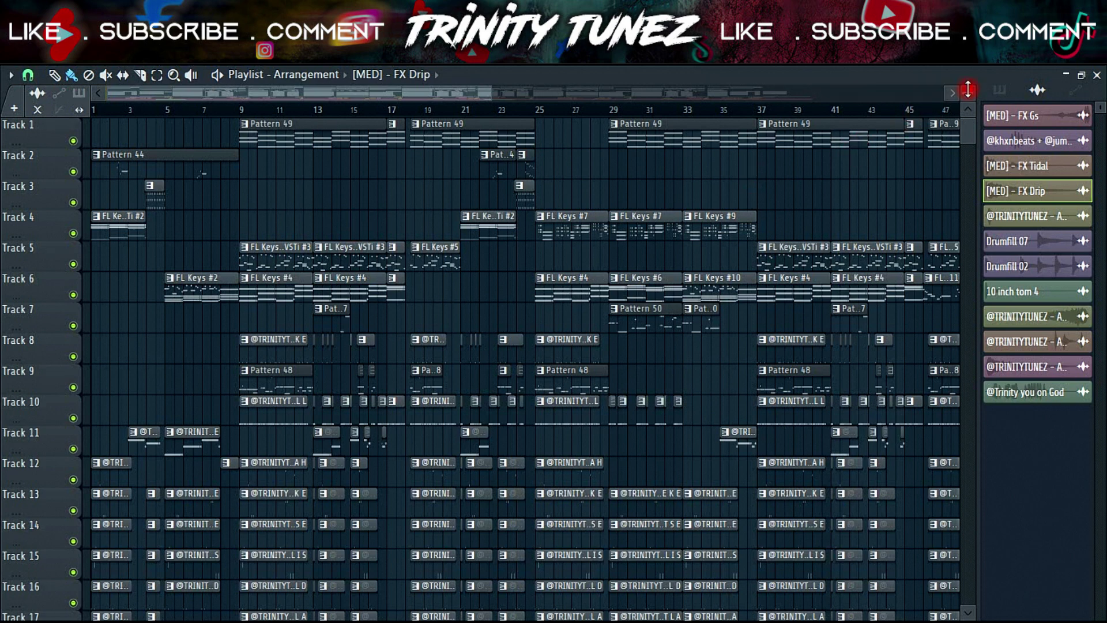
pyautogui.scroll(-1, 519, 369)
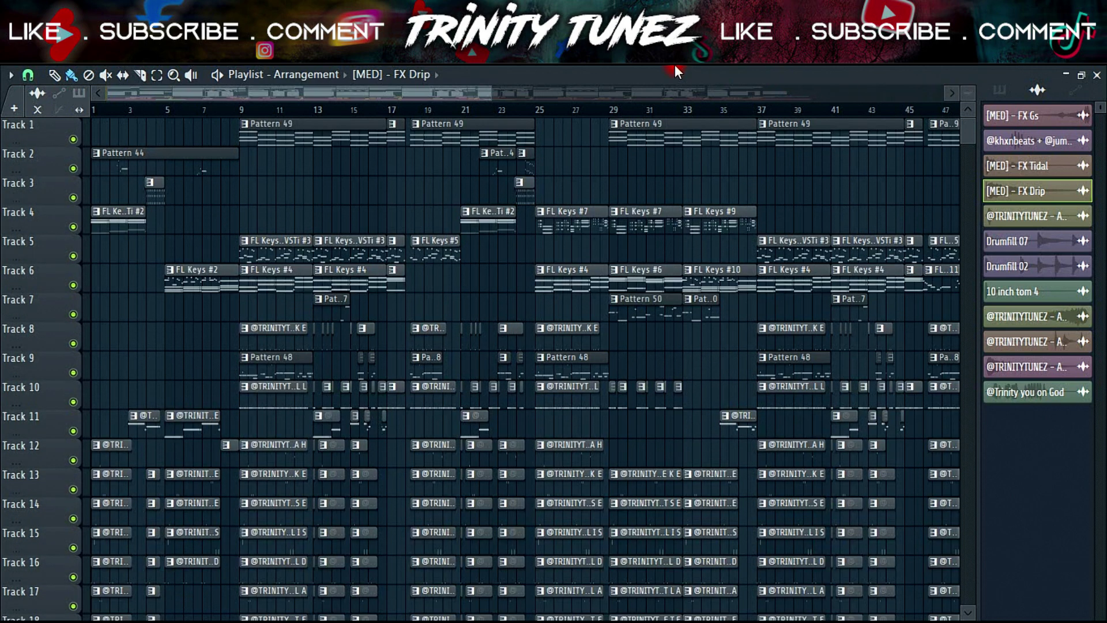
pyautogui.moveTo(506, 92); pyautogui.dragTo(230, 127)
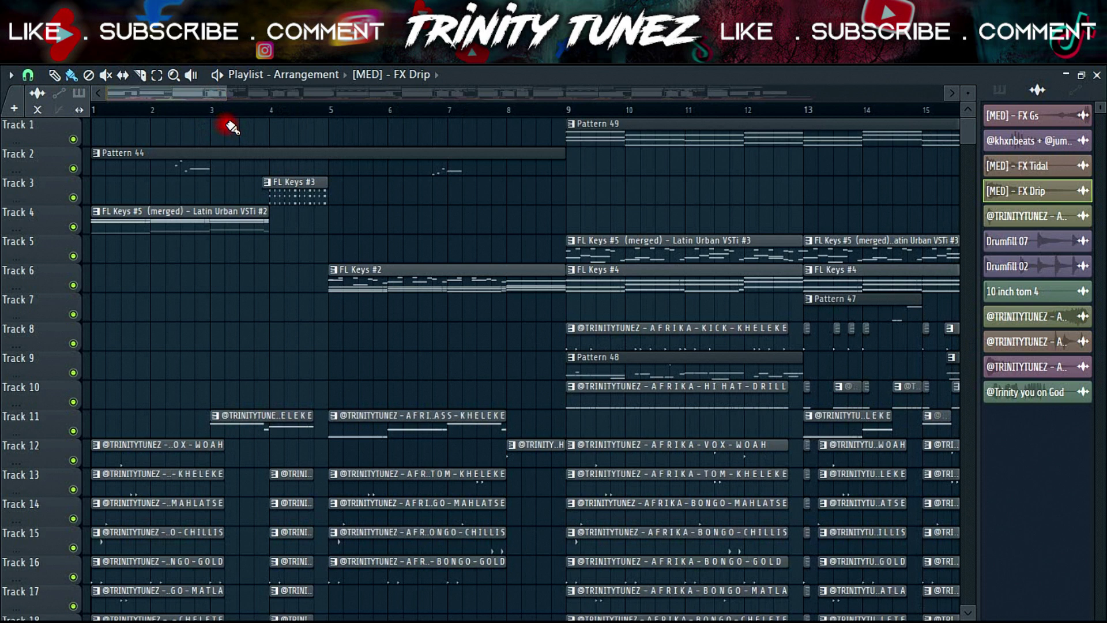